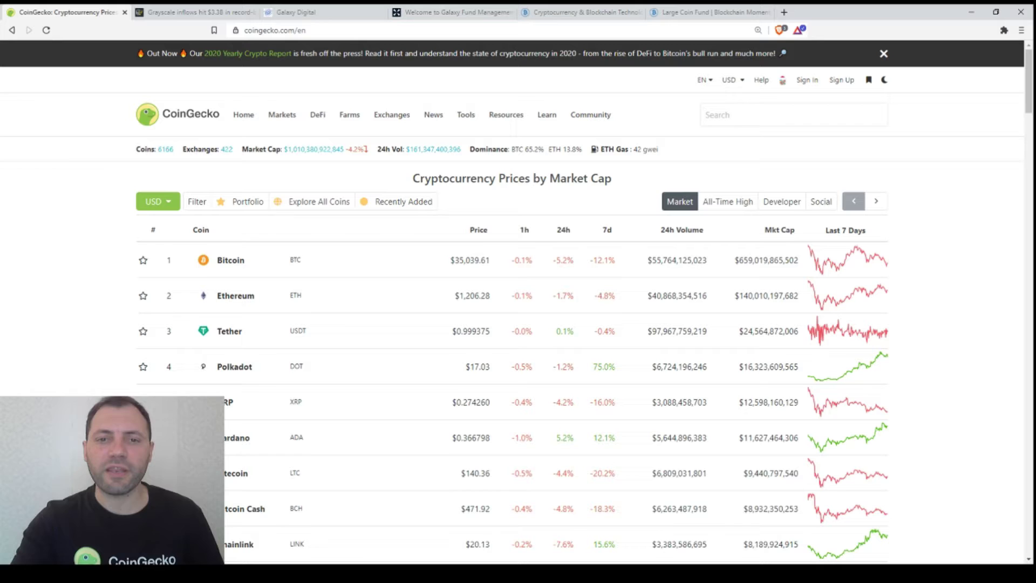
pyautogui.scroll(-1, 659, 379)
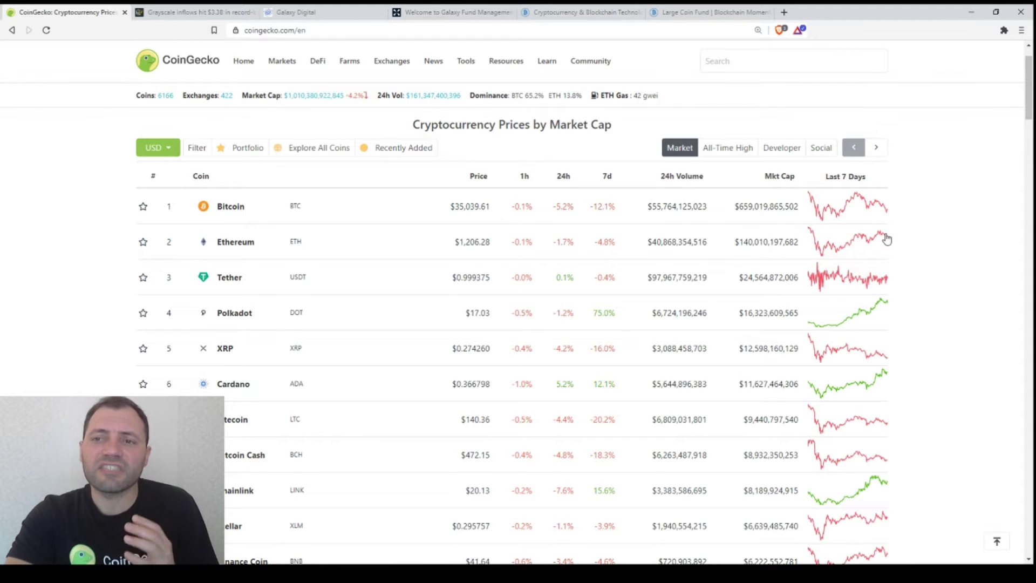
pyautogui.scroll(-1, 929, 330)
pyautogui.scroll(-2, 928, 330)
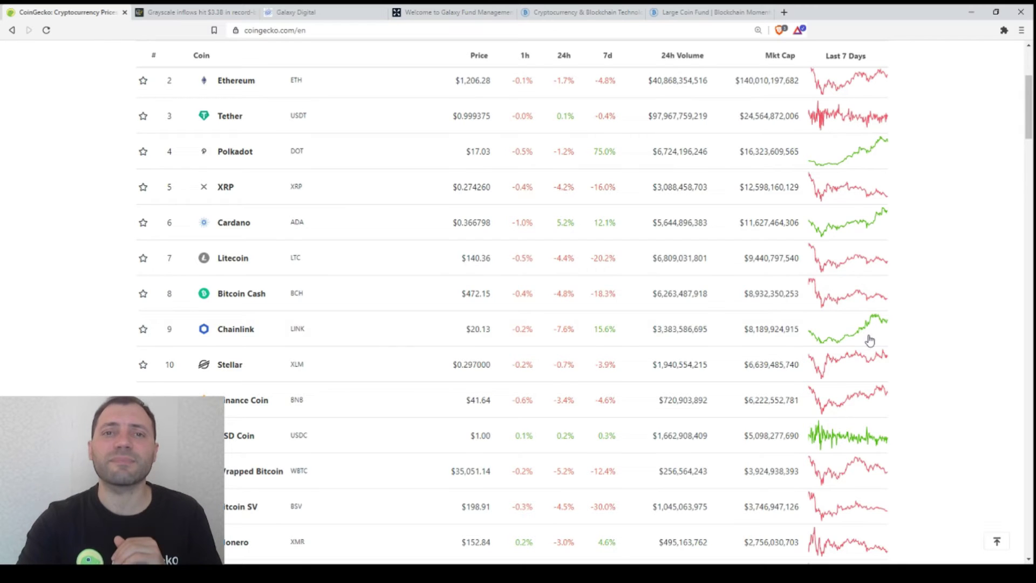
pyautogui.scroll(2, 861, 423)
pyautogui.scroll(1, 861, 423)
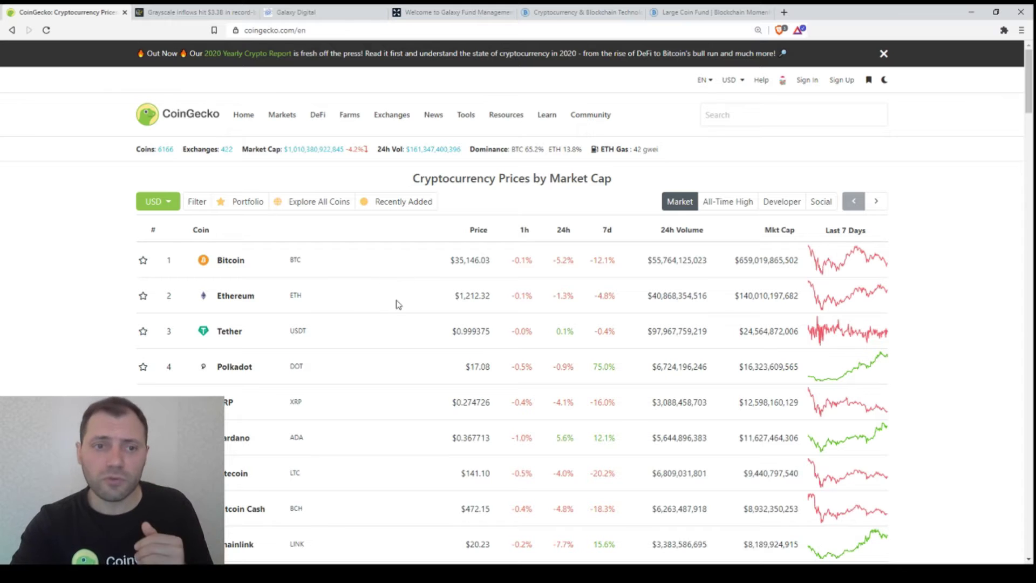
pyautogui.scroll(-1, 242, 241)
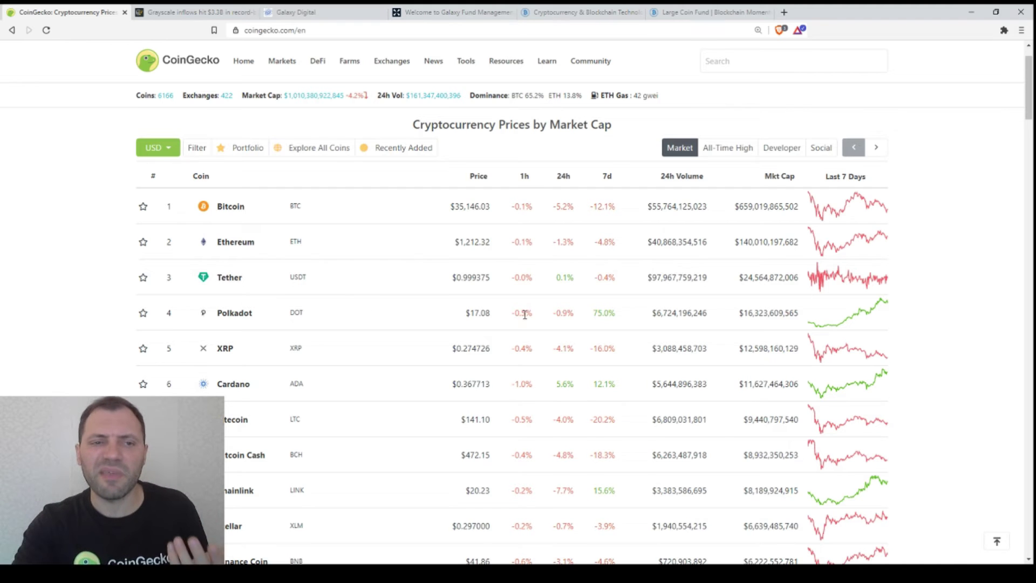
pyautogui.scroll(-3, 343, 310)
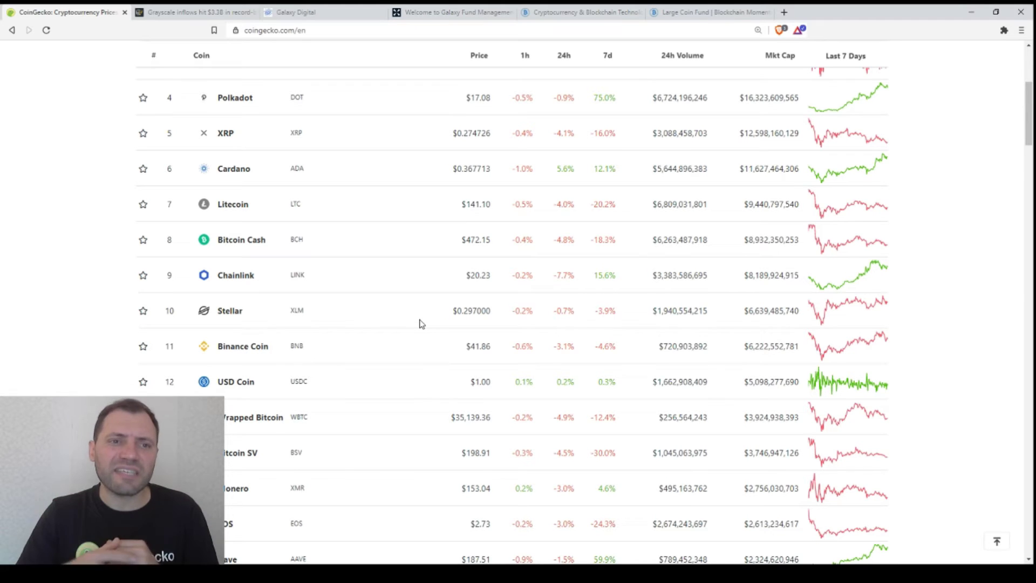
pyautogui.scroll(-3, 313, 226)
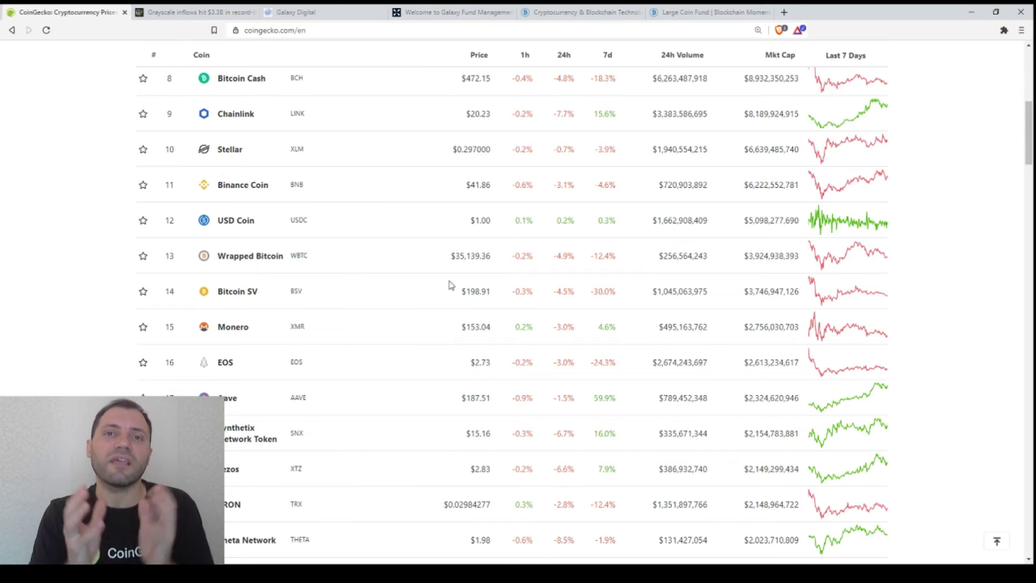
pyautogui.scroll(1, 465, 239)
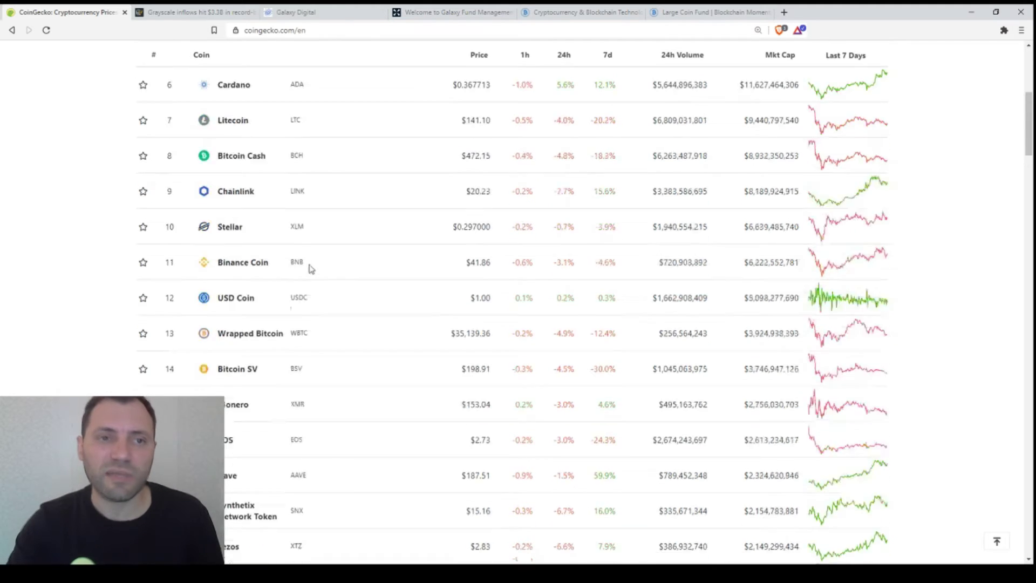
pyautogui.scroll(5, 307, 268)
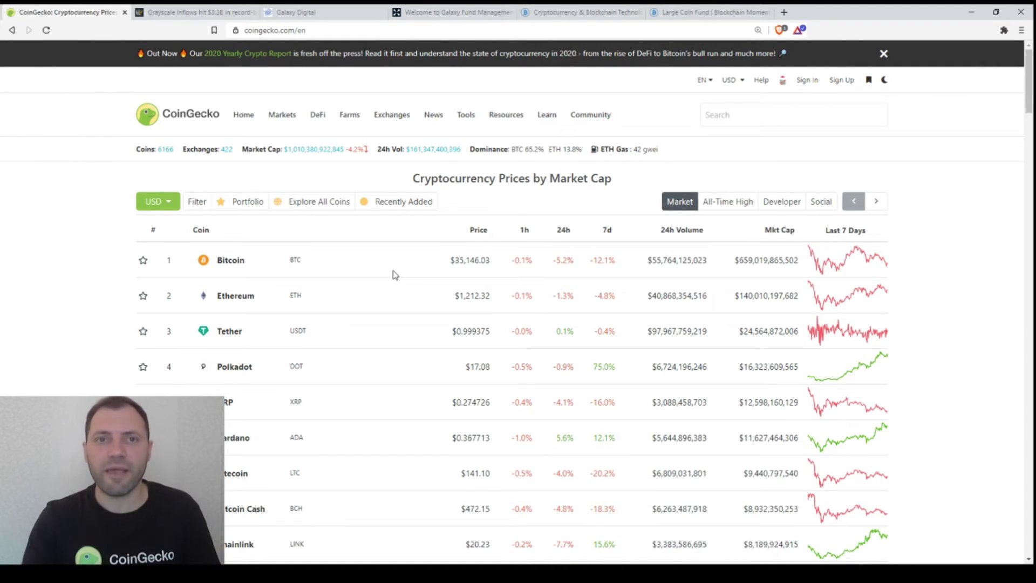
# Step: Read Cointelegraph's Grayscale Q4 inflows article, then switch to Galaxy Digital's Asset Management page
pyautogui.click(194, 13)
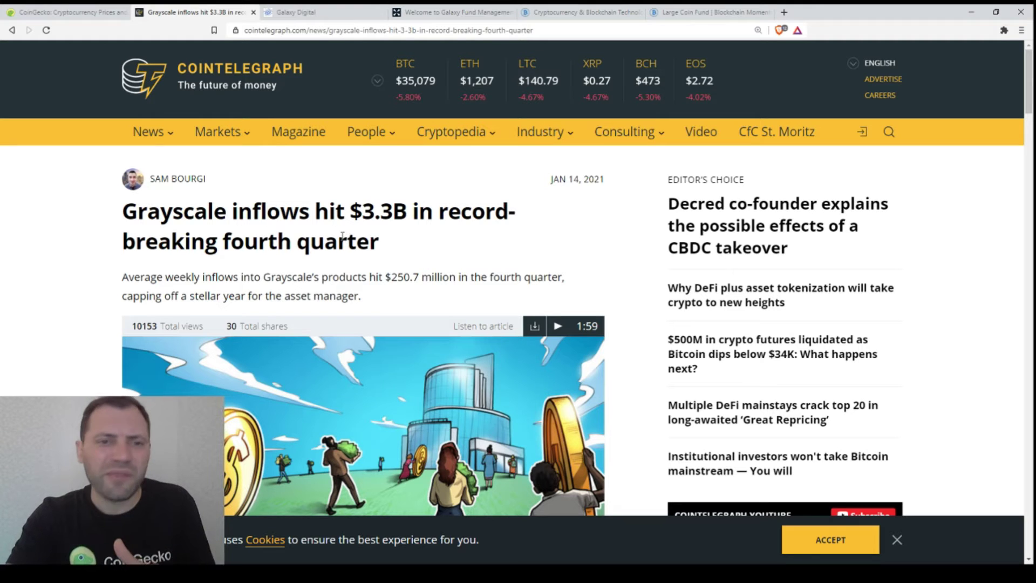
pyautogui.scroll(-1, 211, 230)
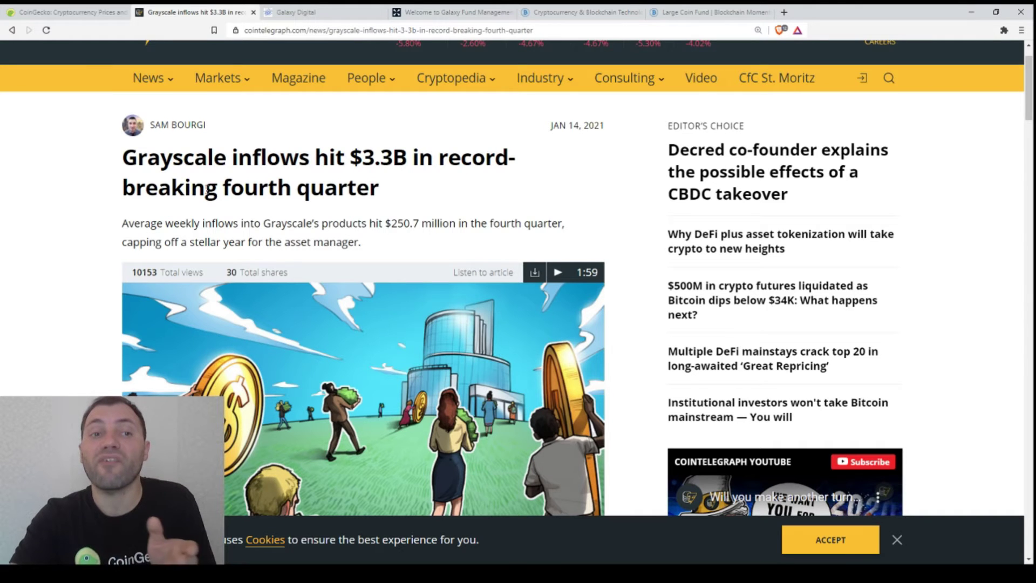
pyautogui.scroll(-2, 270, 136)
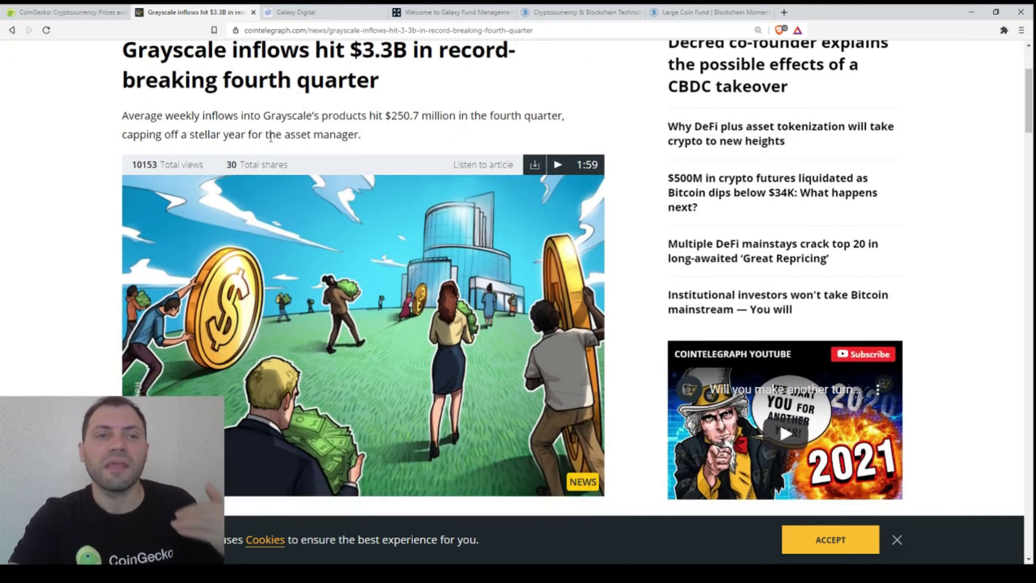
pyautogui.scroll(-5, 270, 137)
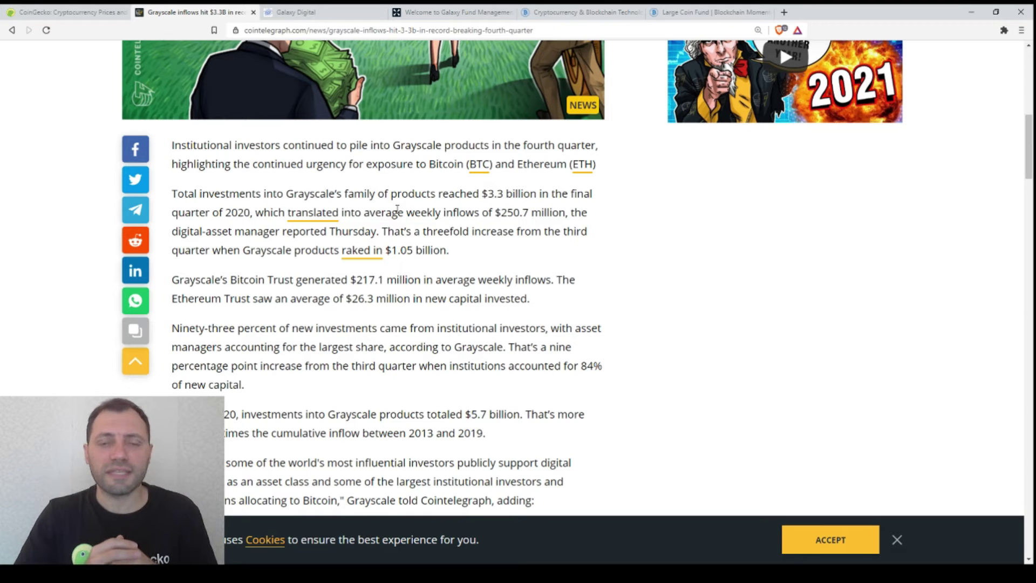
pyautogui.scroll(5, 397, 210)
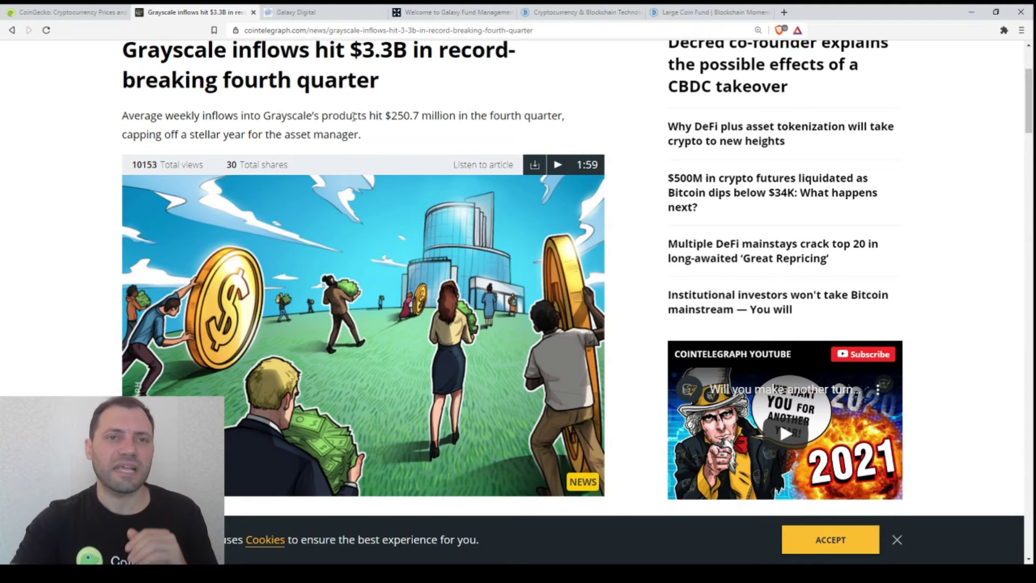
pyautogui.click(323, 12)
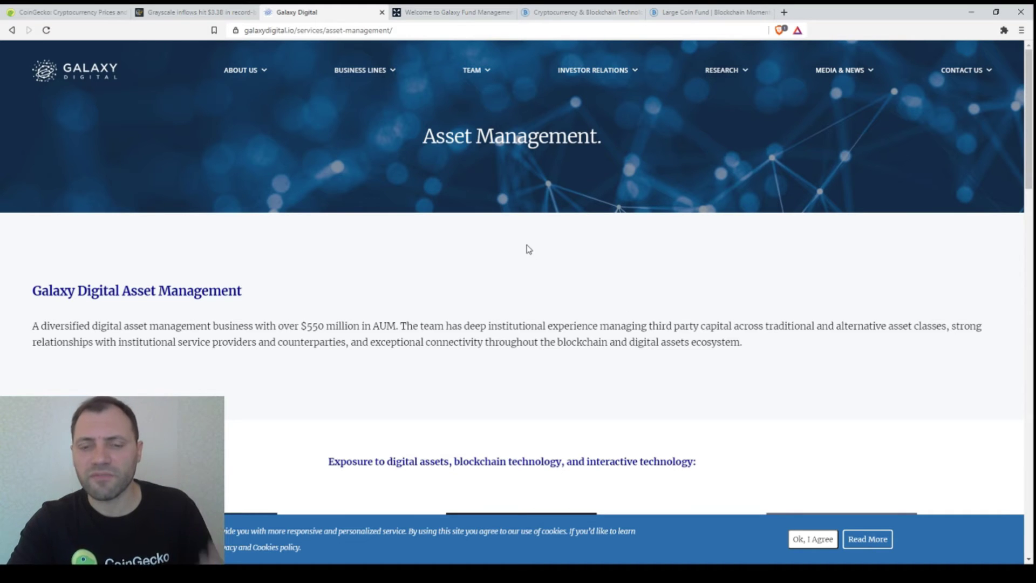
pyautogui.scroll(-2, 529, 248)
pyautogui.scroll(-2, 568, 270)
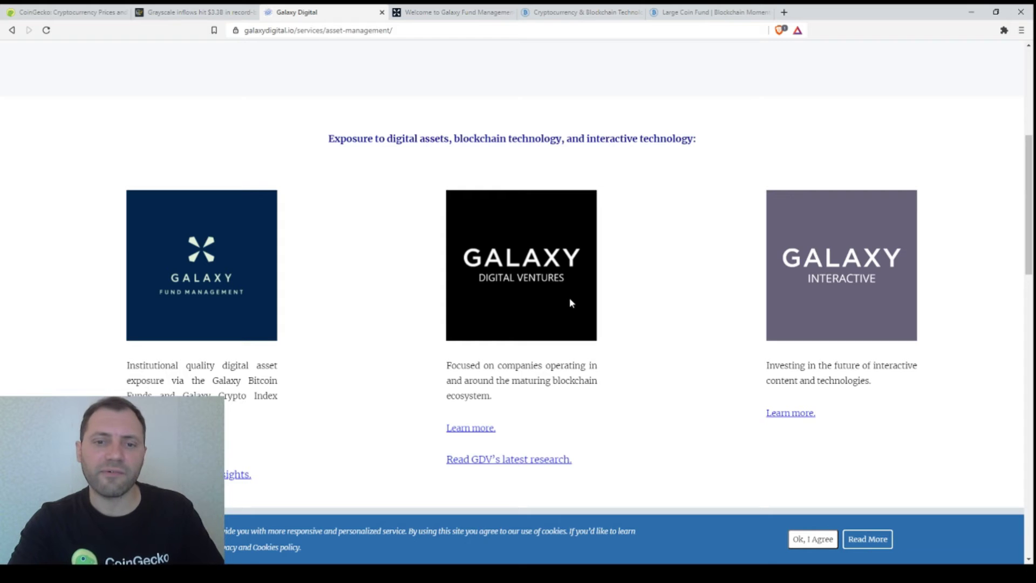
pyautogui.scroll(3, 577, 328)
# Step: Switch to Galaxy Fund Management to view the Crypto Index Fund's Jan 2021 weightings
pyautogui.click(447, 13)
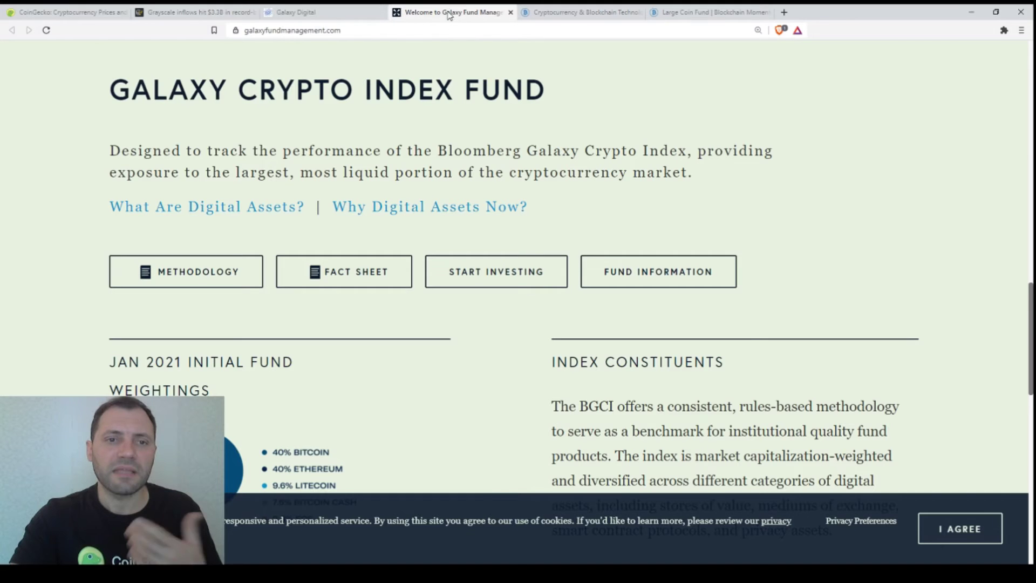
pyautogui.scroll(1, 197, 169)
pyautogui.scroll(2, 114, 291)
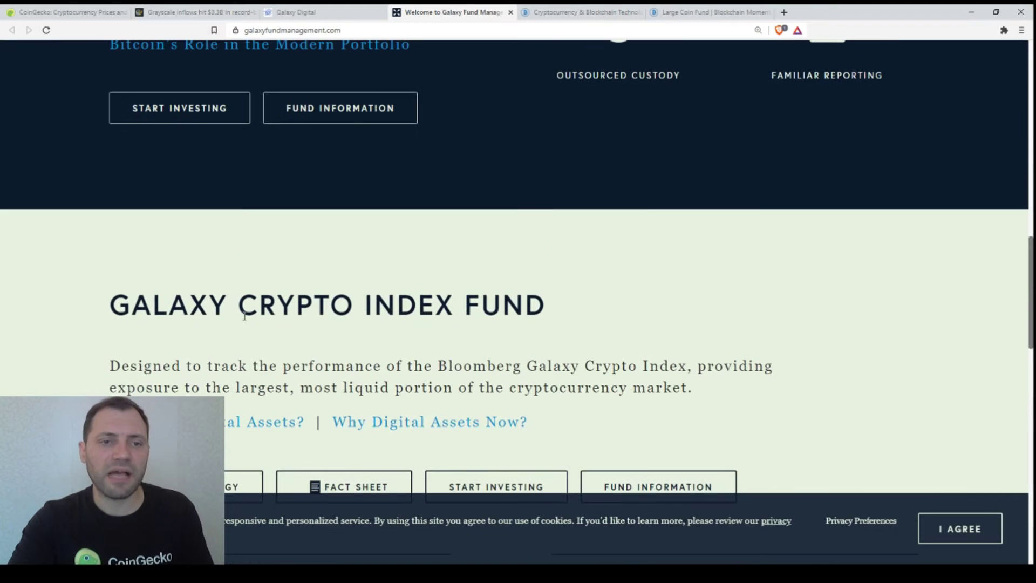
pyautogui.scroll(-3, 609, 297)
pyautogui.scroll(-2, 601, 270)
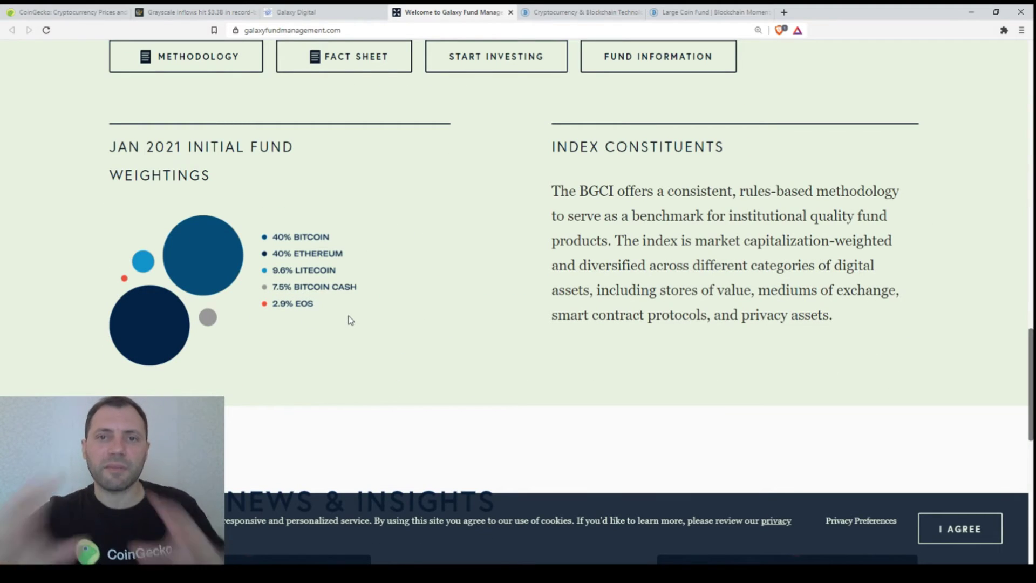
pyautogui.scroll(-1, 354, 330)
pyautogui.scroll(-1, 354, 331)
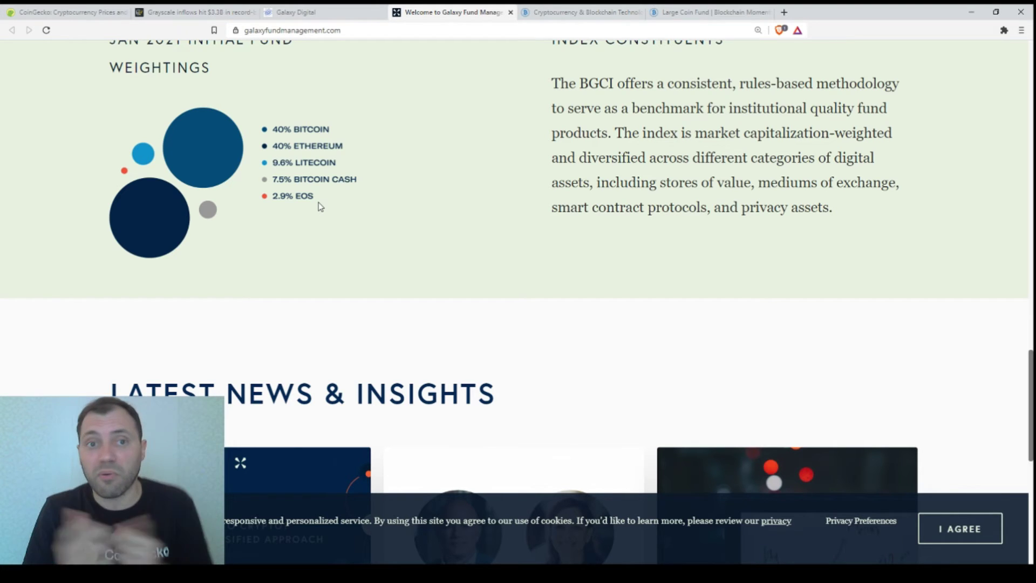
pyautogui.scroll(3, 352, 222)
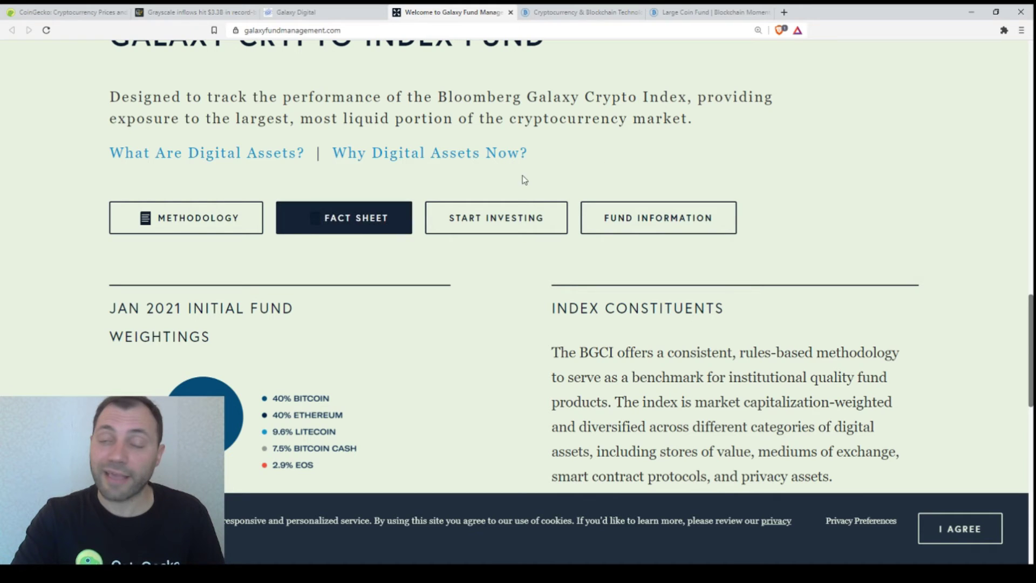
# Step: Open the Bloomberg Galaxy Crypto Index (BGCI) fact sheet PDF and browse its Quick Facts
pyautogui.click(369, 225)
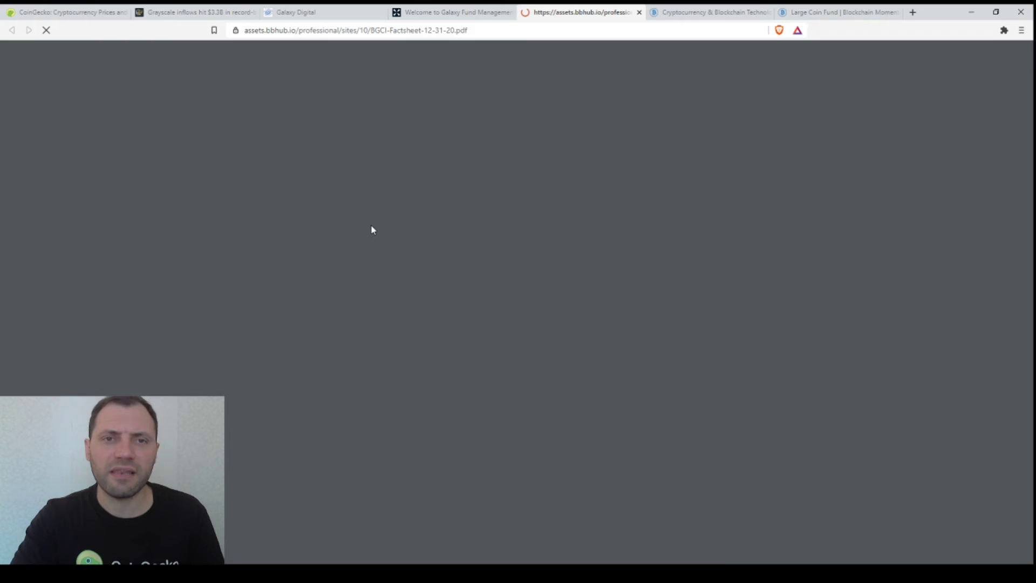
pyautogui.scroll(-2, 747, 280)
pyautogui.scroll(-6, 612, 312)
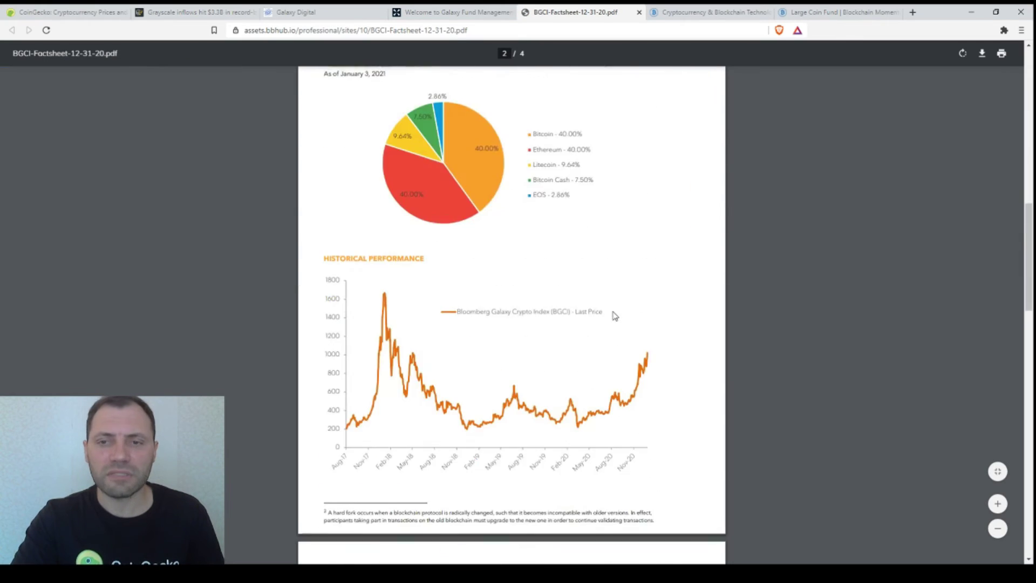
pyautogui.scroll(-6, 615, 310)
pyautogui.scroll(-1, 616, 311)
pyautogui.scroll(4, 617, 311)
pyautogui.scroll(2, 627, 310)
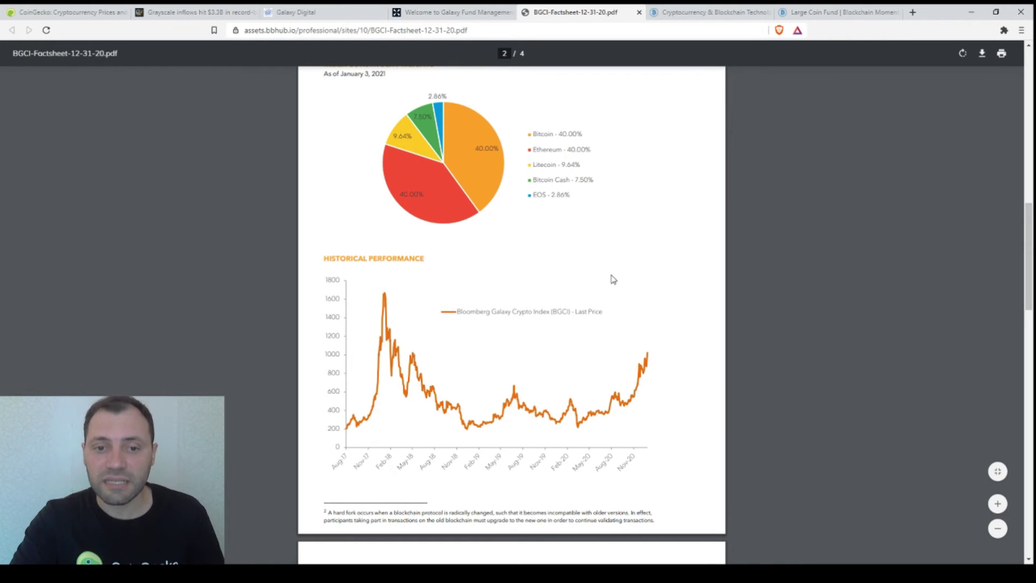
pyautogui.scroll(-3, 613, 280)
pyautogui.scroll(-4, 620, 311)
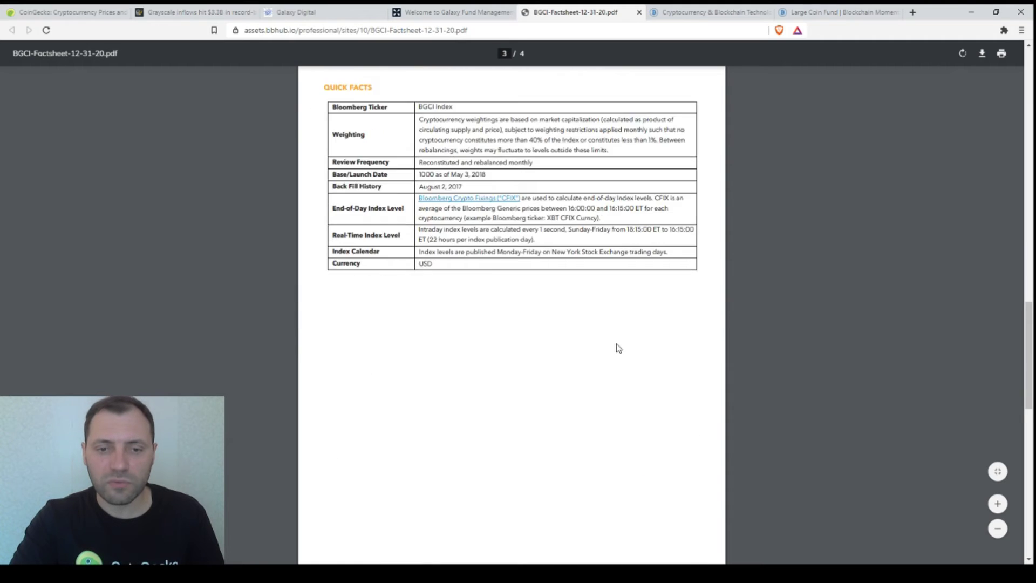
pyautogui.scroll(4, 615, 347)
pyautogui.click(457, 12)
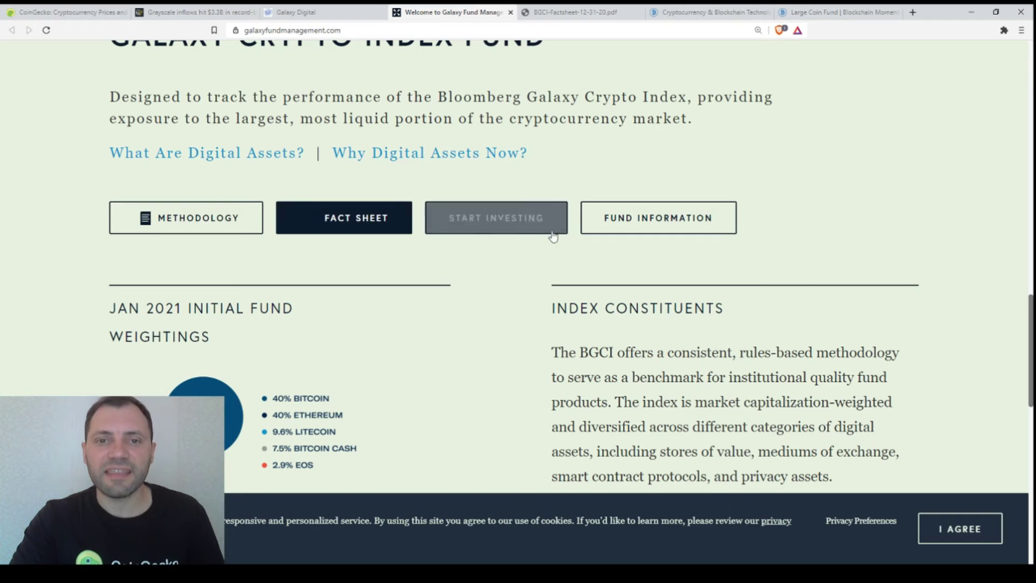
pyautogui.scroll(1, 631, 257)
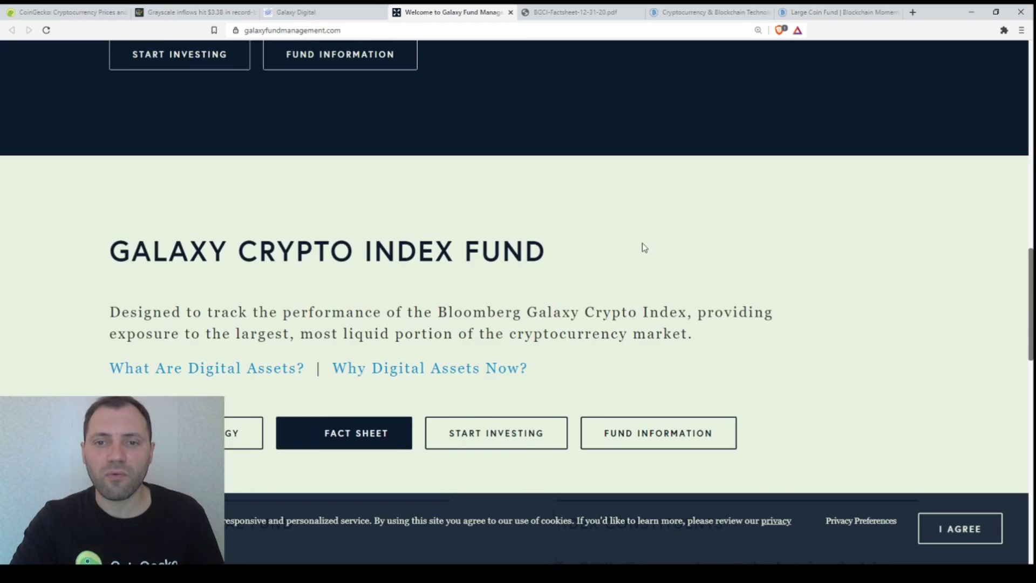
pyautogui.scroll(-3, 643, 248)
pyautogui.click(654, 165)
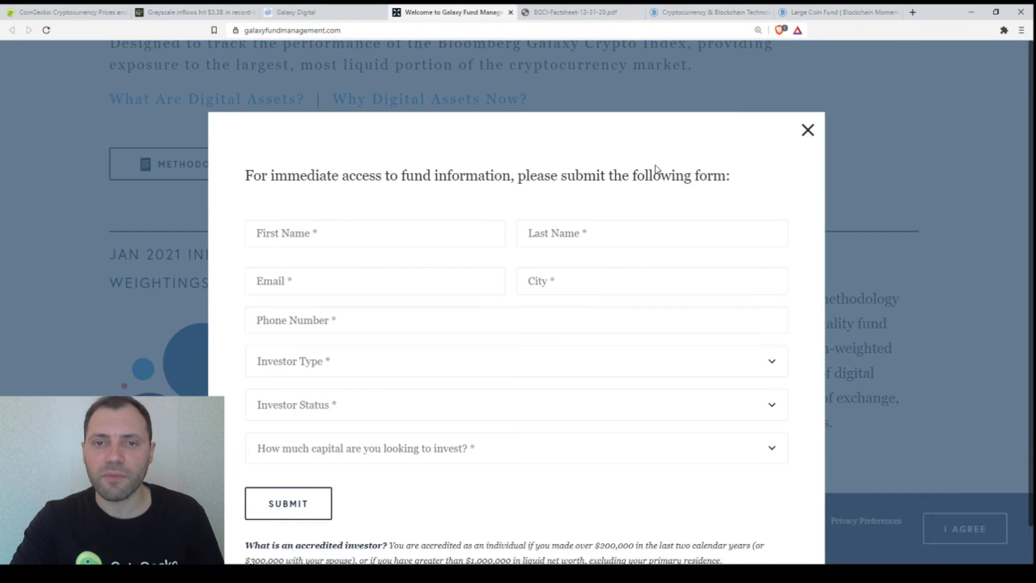
pyautogui.click(806, 129)
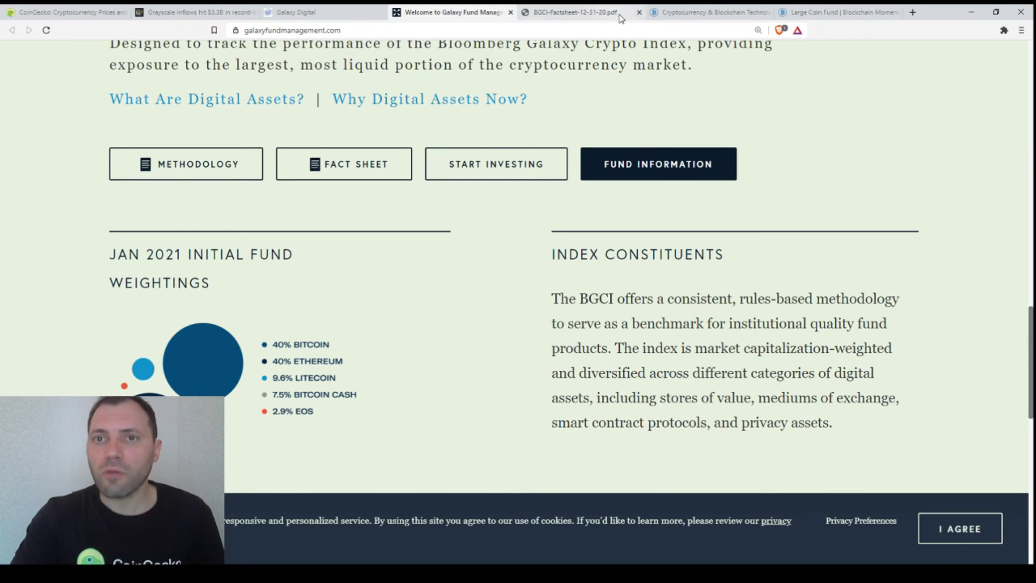
# Step: Browse Sarson Funds' investment fund cards, then move to the Large Coin Fund page
pyautogui.click(703, 14)
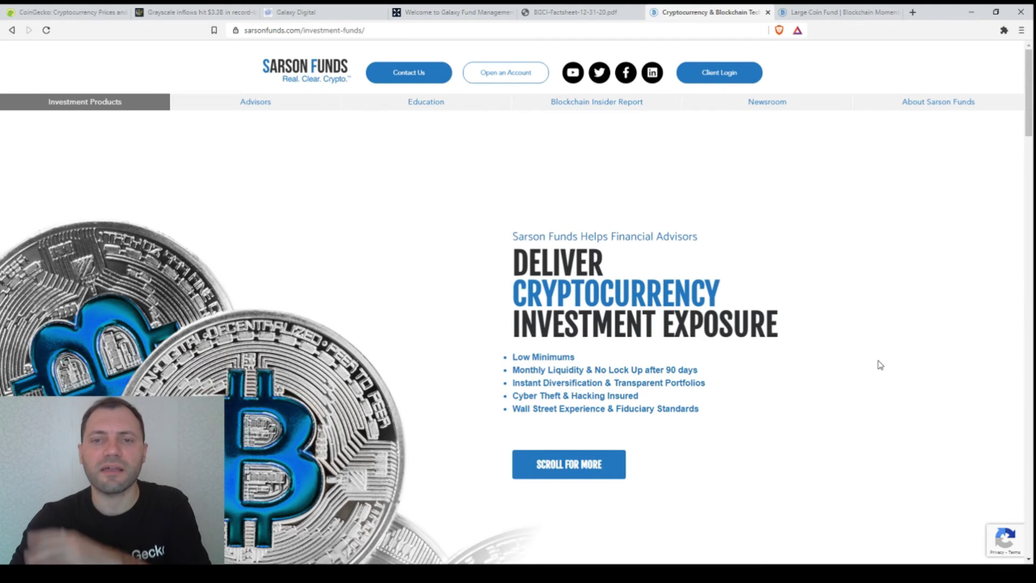
pyautogui.scroll(-2, 800, 472)
pyautogui.scroll(-2, 799, 439)
pyautogui.scroll(-1, 817, 406)
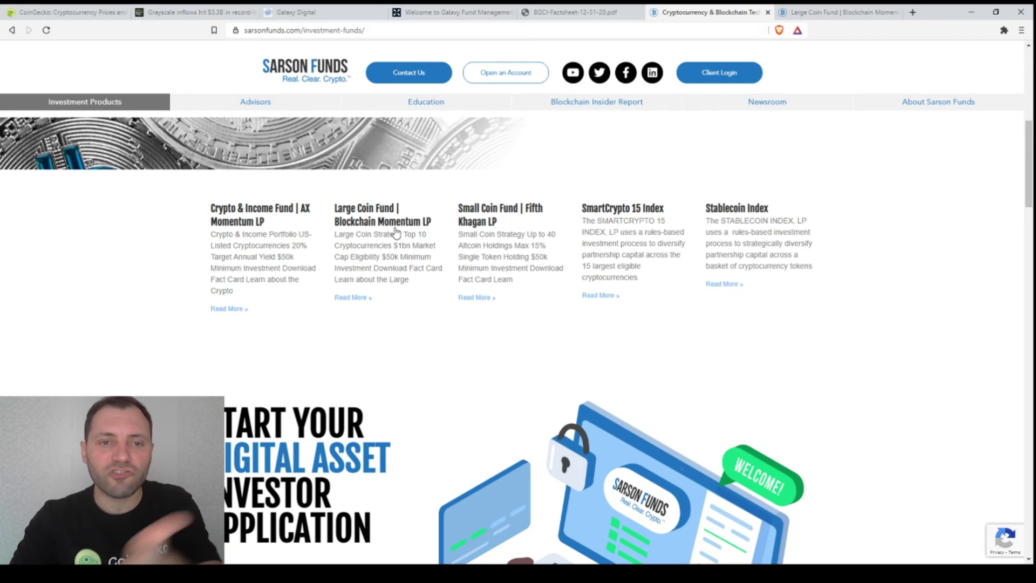
pyautogui.click(842, 12)
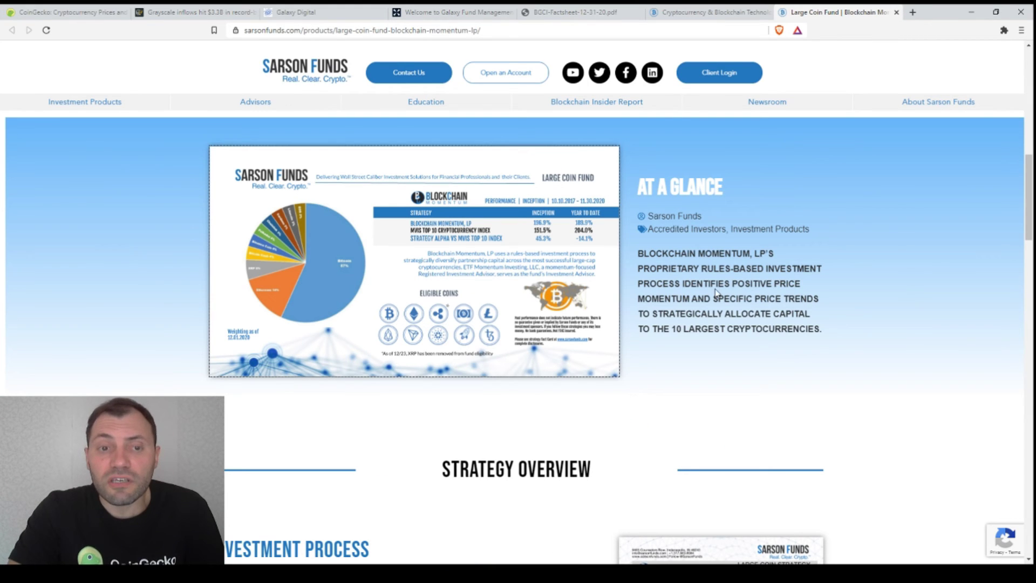
# Step: Open the Large Coin Fund fact card in a lightbox and zoom the browser in
pyautogui.click(354, 251)
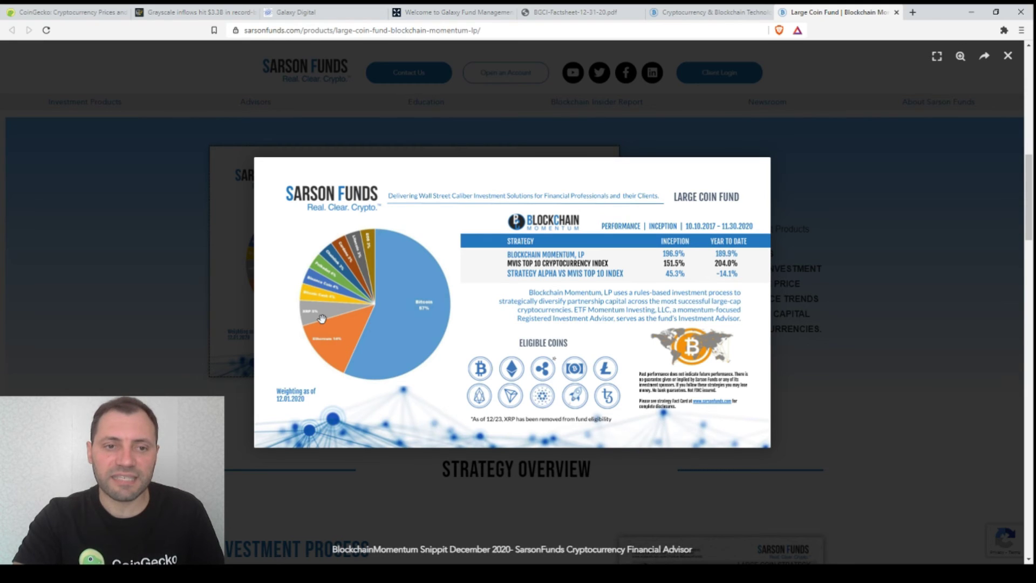
pyautogui.moveTo(512, 301)
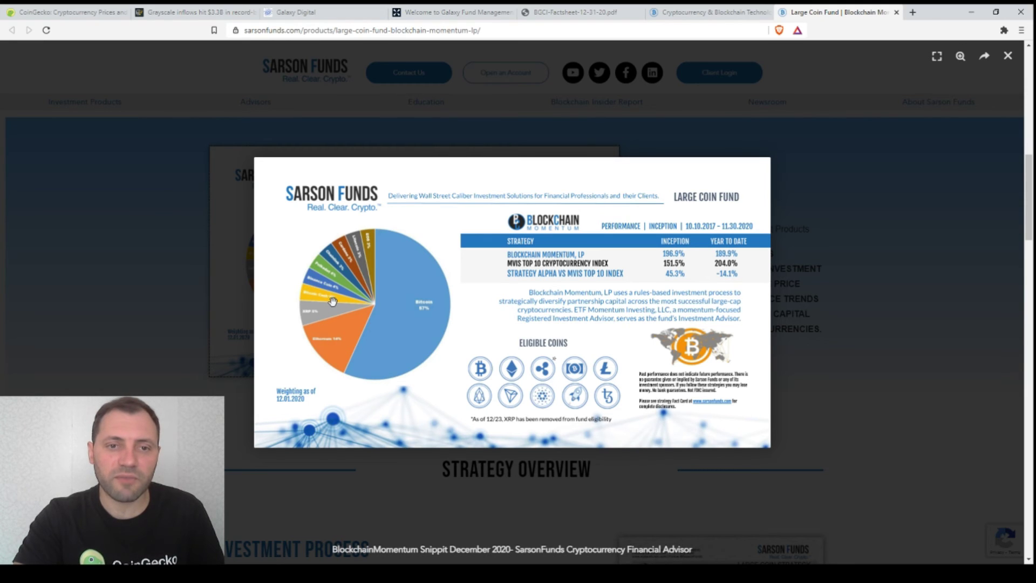
pyautogui.hotkey('ctrl', '+')
pyautogui.hotkey('ctrl', '+')
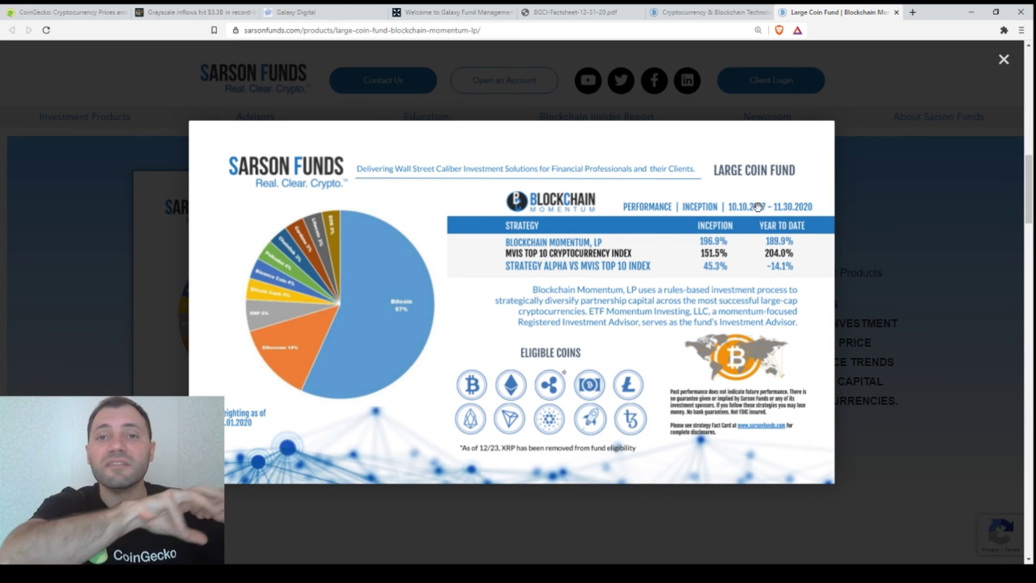
# Step: Narrow CoinGecko's Total Market Cap chart to Aug 2016–May 2020, then revisit the Large Coin Fund card
pyautogui.hotkey('ctrl', '1')
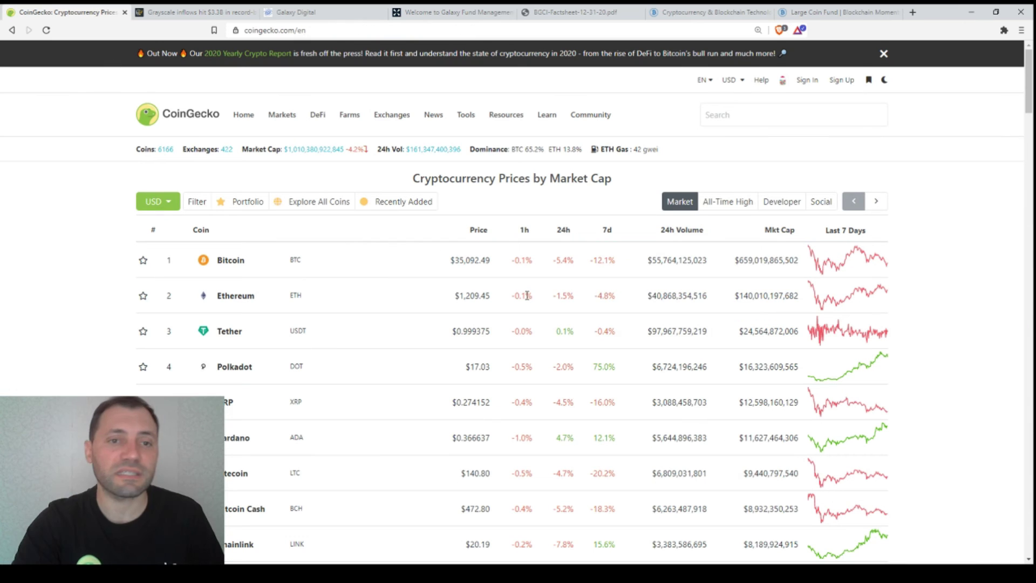
pyautogui.click(313, 153)
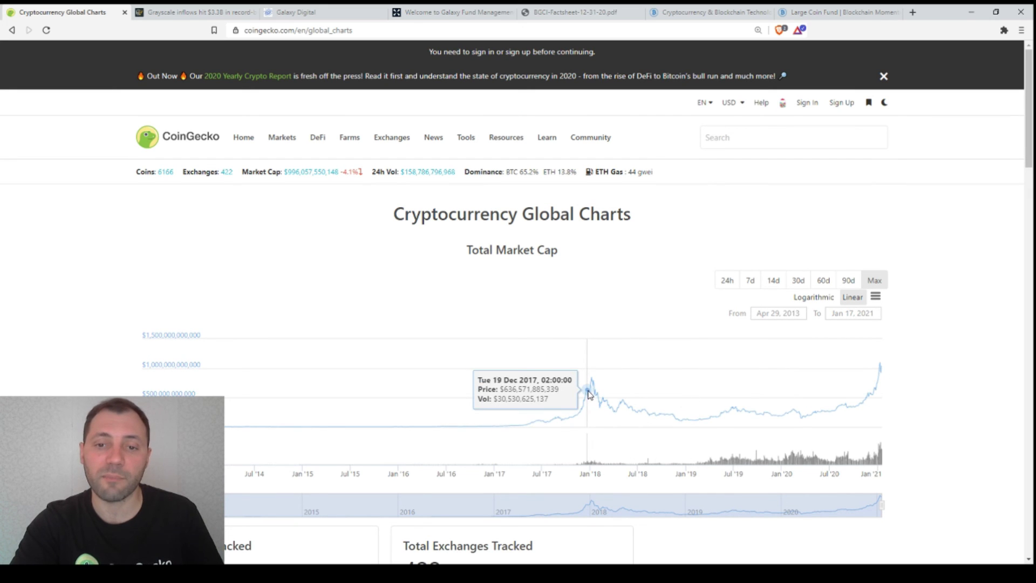
pyautogui.moveTo(462, 419); pyautogui.dragTo(555, 425)
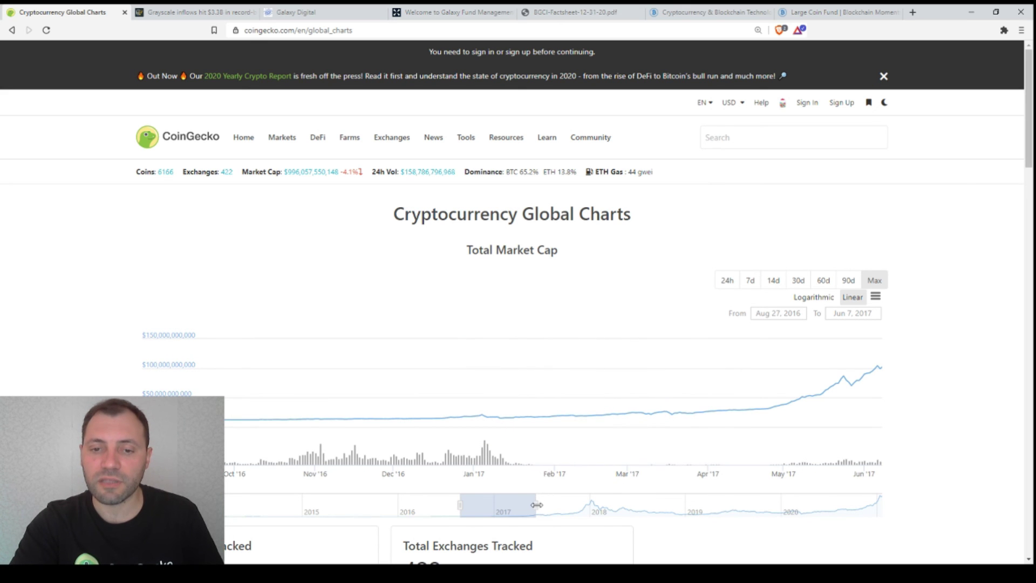
pyautogui.moveTo(536, 505); pyautogui.dragTo(820, 504)
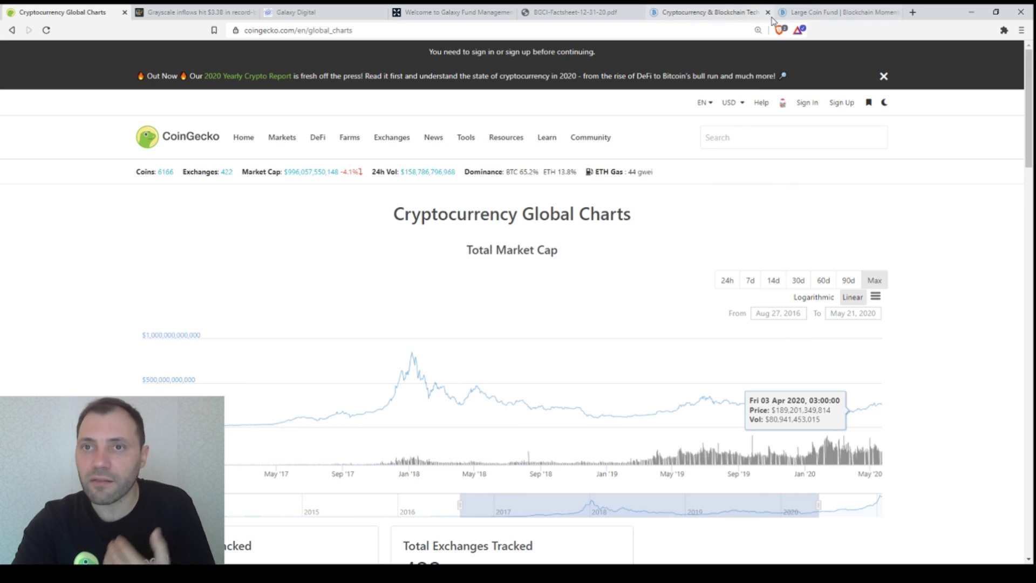
pyautogui.click(725, 11)
pyautogui.click(801, 11)
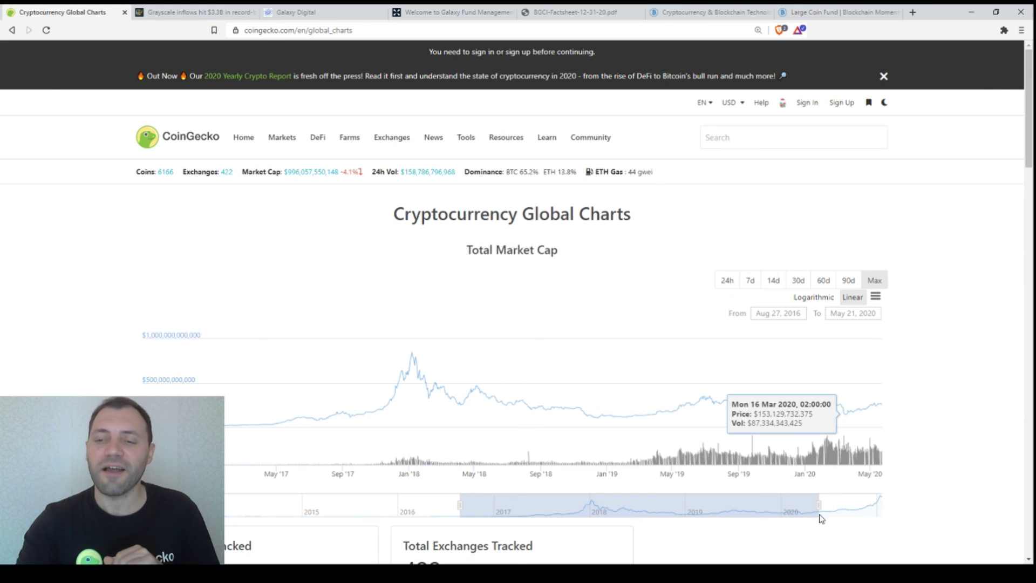
# Step: Extend the market cap chart's range from August 2016 to 17 January 2021
pyautogui.moveTo(819, 506)
pyautogui.mouseDown()
pyautogui.moveTo(909, 509)
pyautogui.moveTo(911, 480)
pyautogui.moveTo(913, 509)
pyautogui.mouseUp()
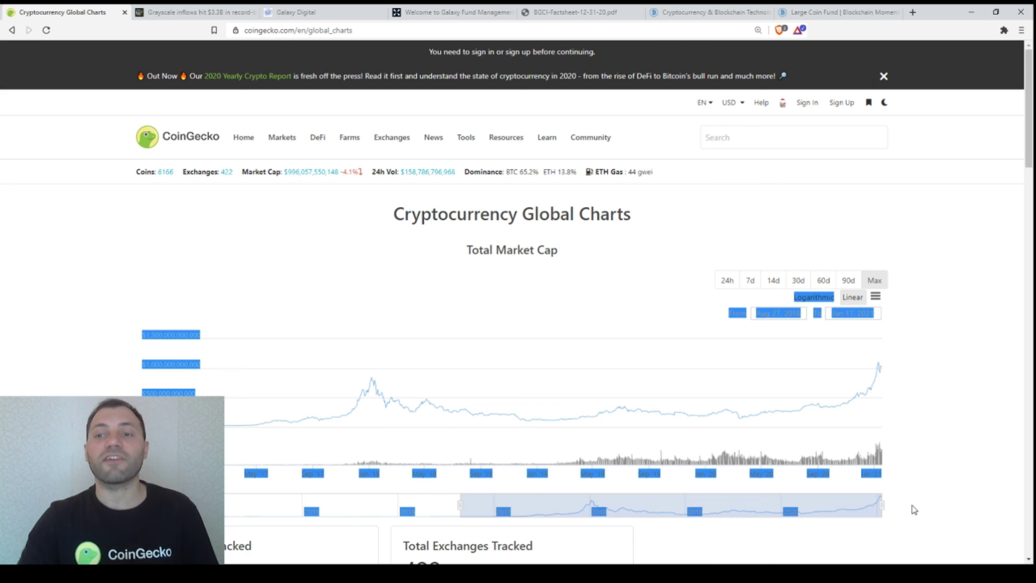